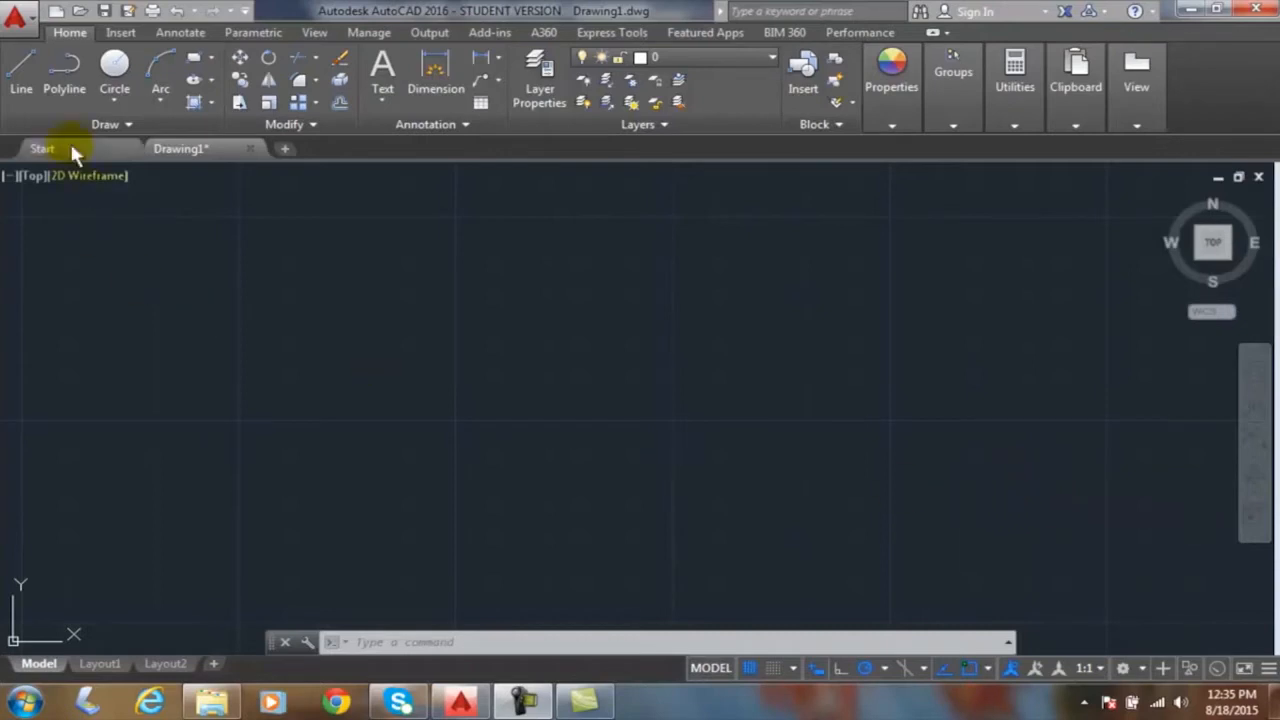
Draw a single line from the origin 0,0 to the point 2,2.
left_click(20, 72)
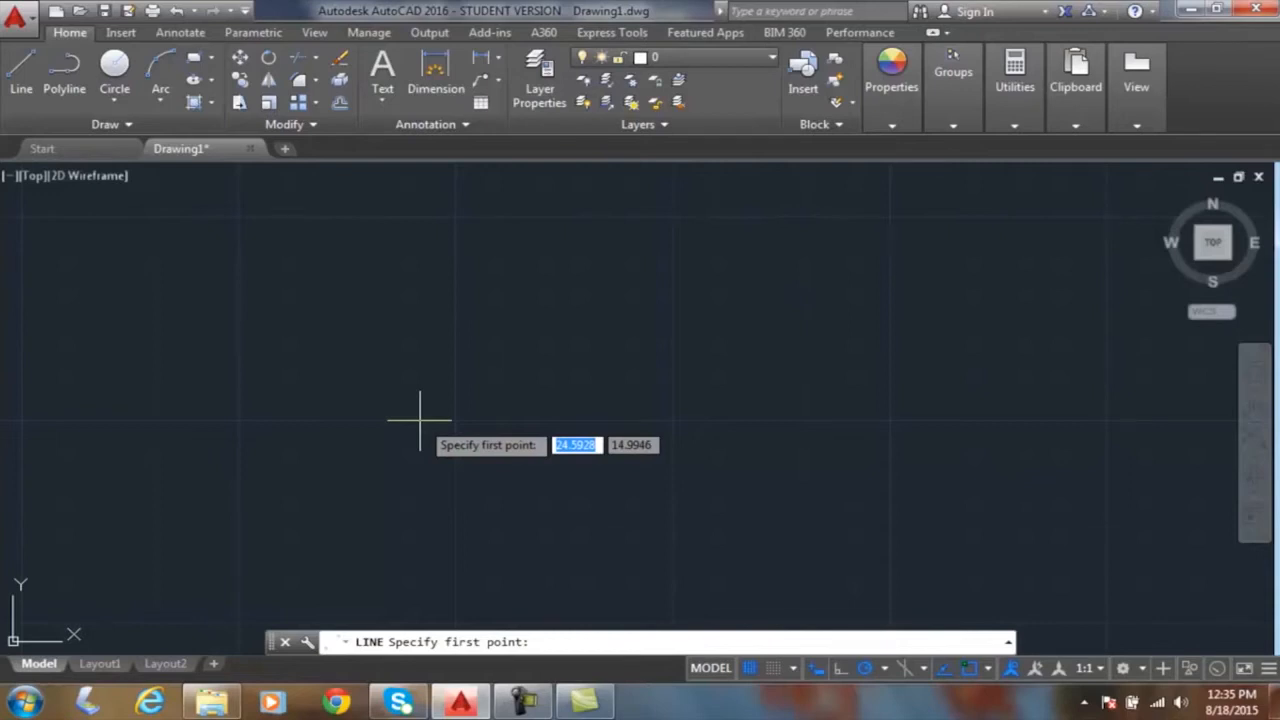
type("0")
key("Tab")
type("0")
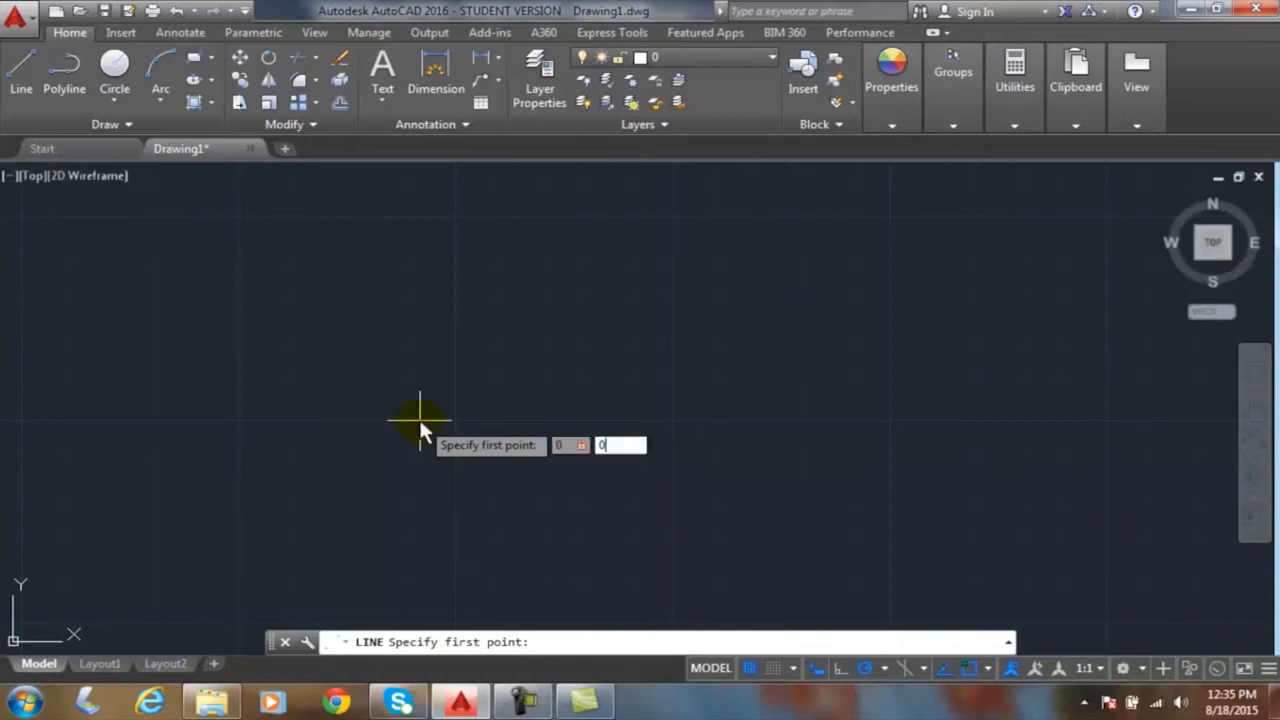
key("Return")
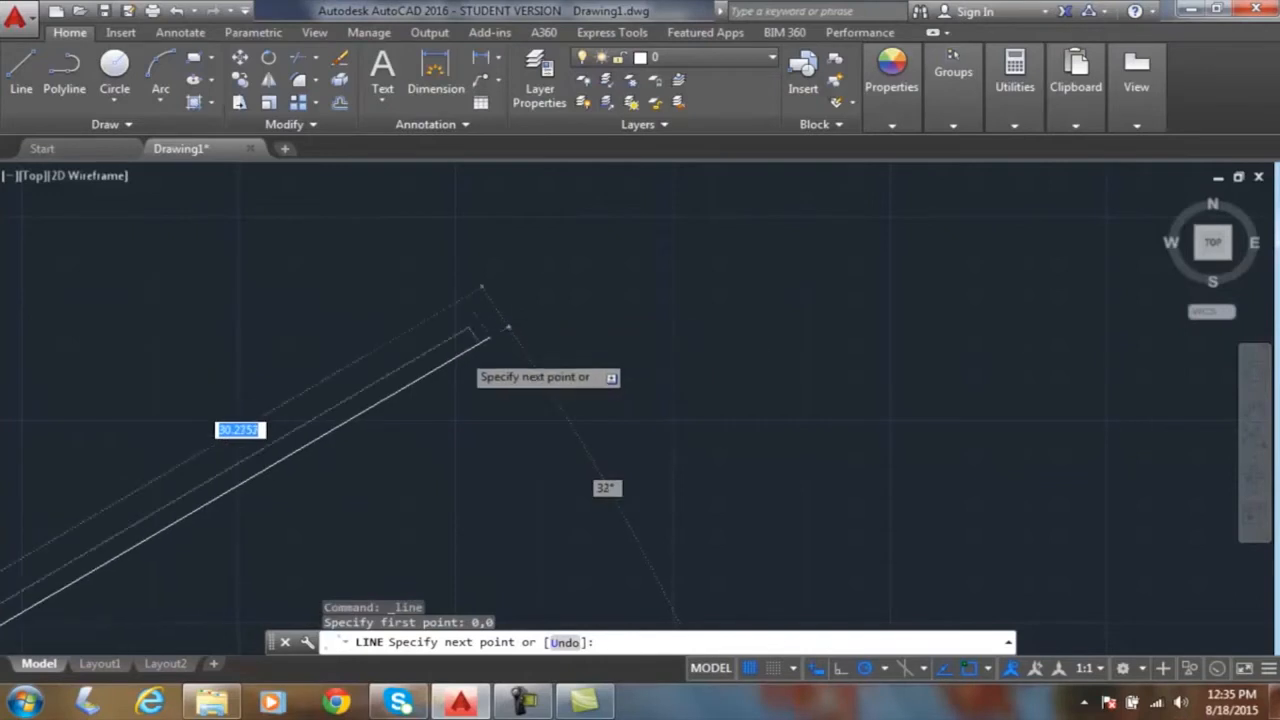
scroll(457, 360, "down", 4)
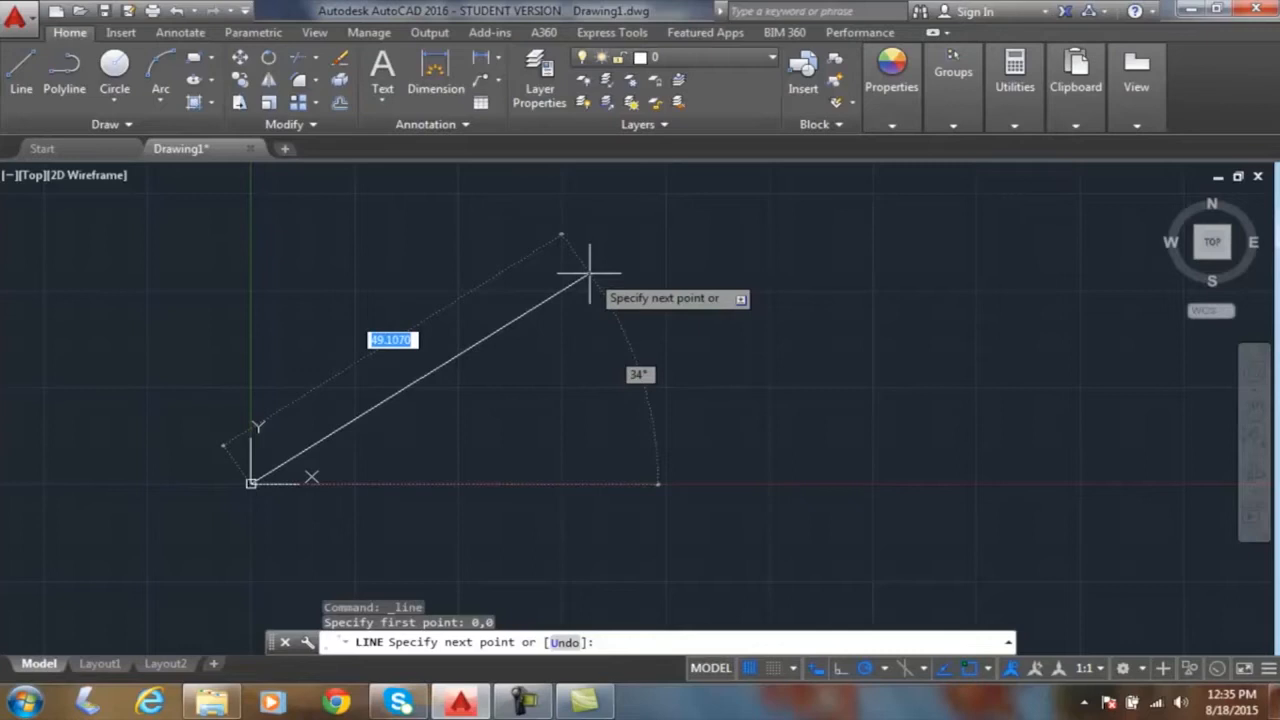
type("2")
key("Tab")
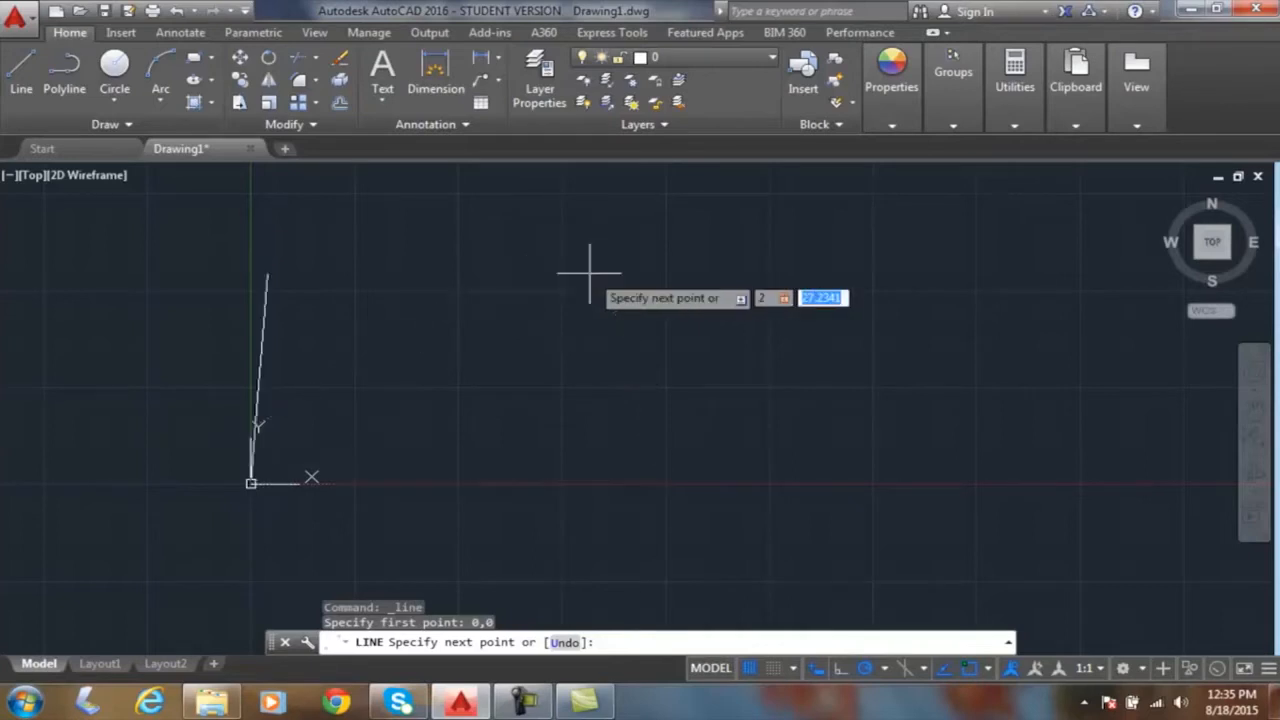
type("2")
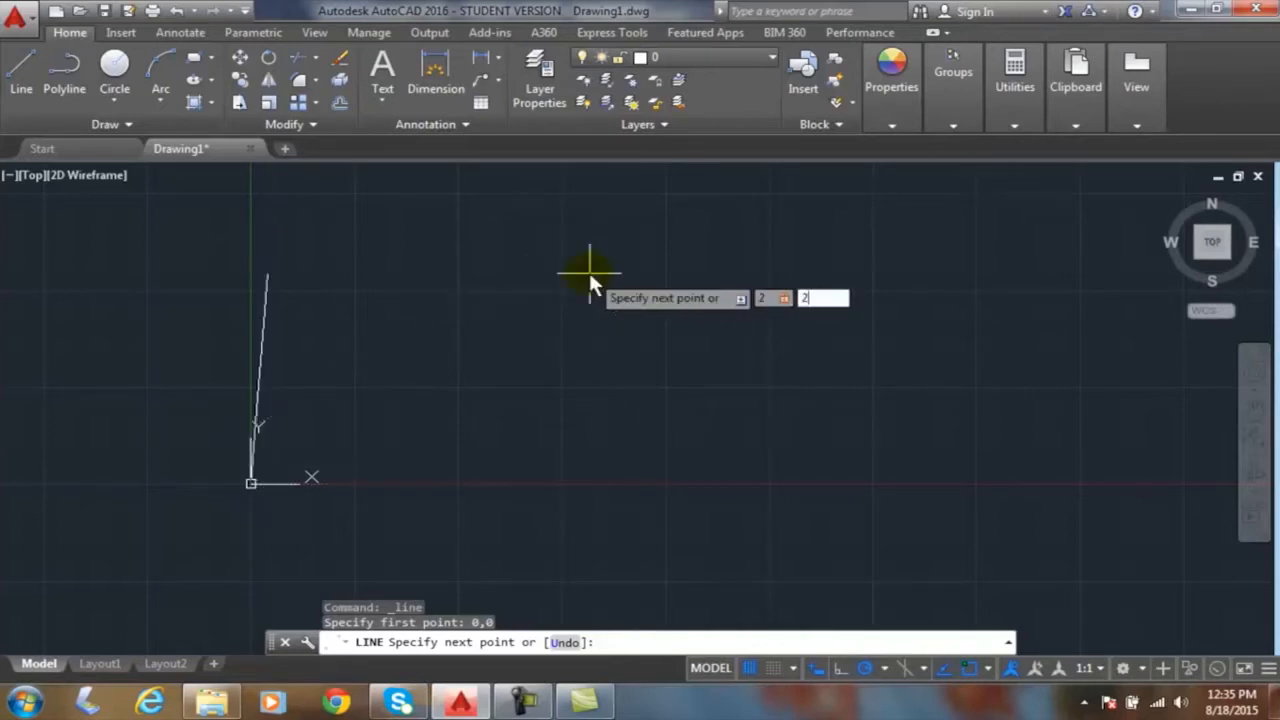
key("Return")
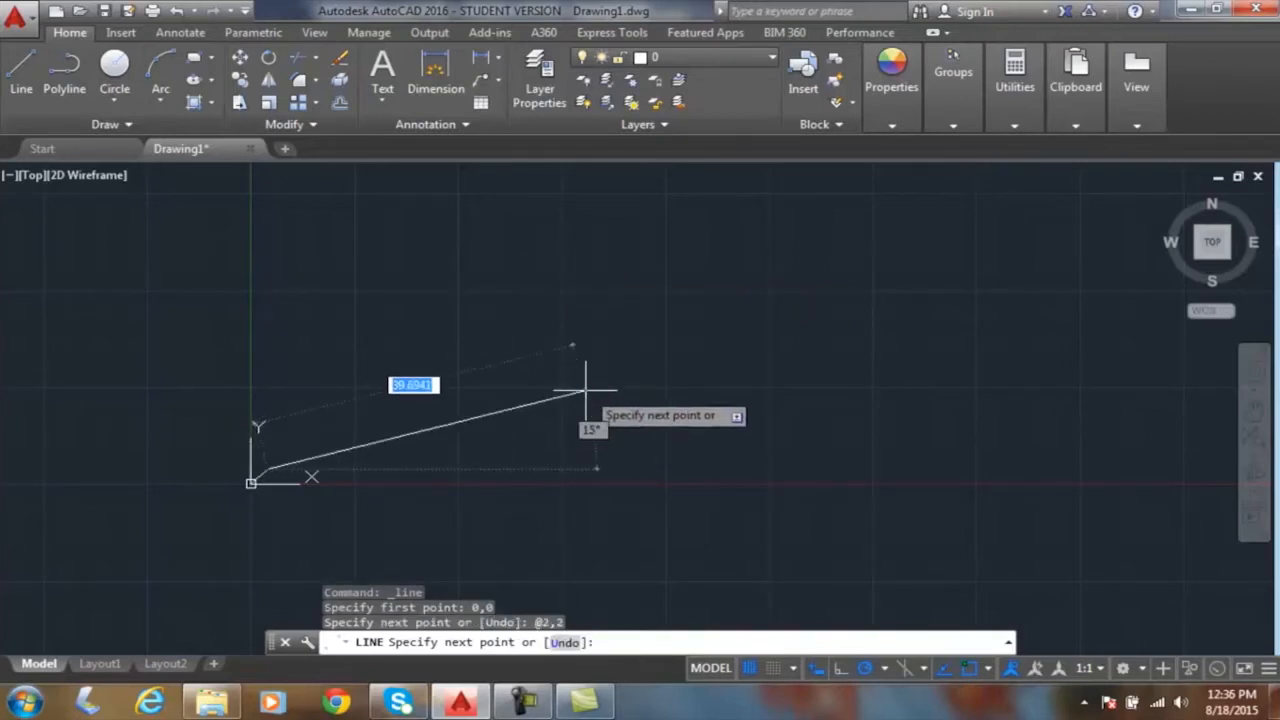
key("Return")
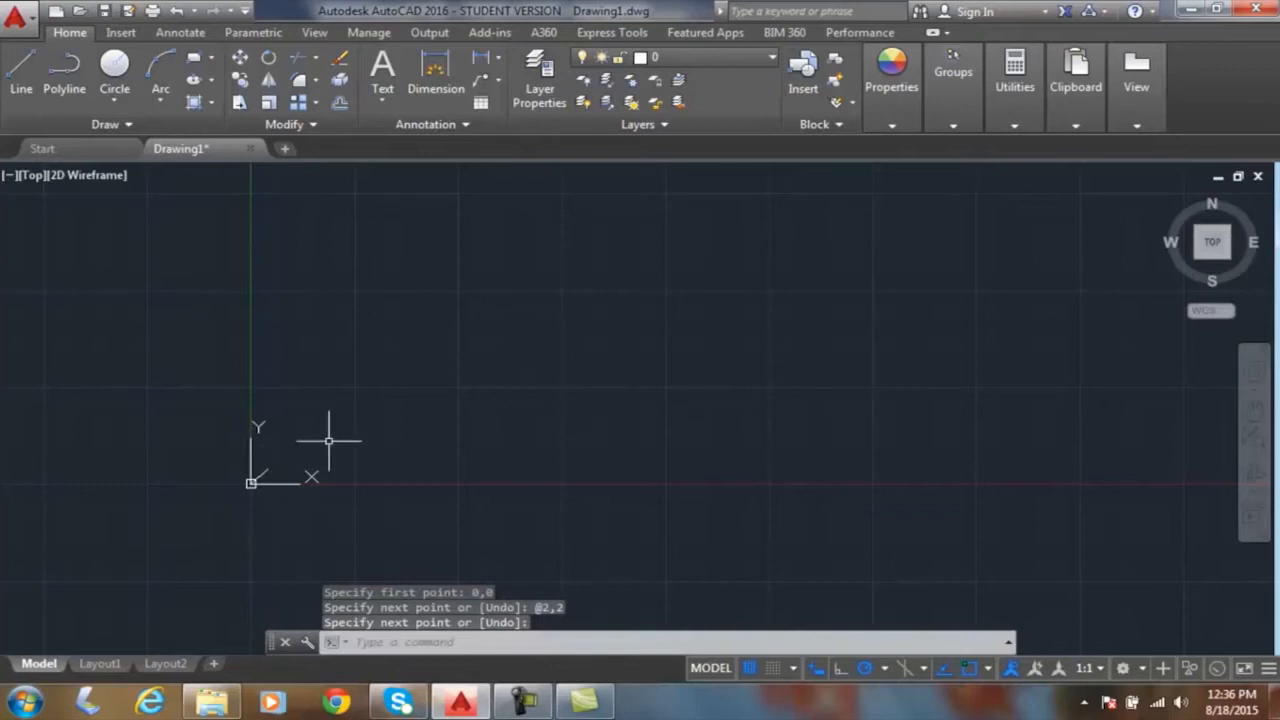
Draw a line from the origin 0,0 to the relative Cartesian coordinate @3,2.
scroll(326, 460, "up", 4)
scroll(320, 463, "up", 2)
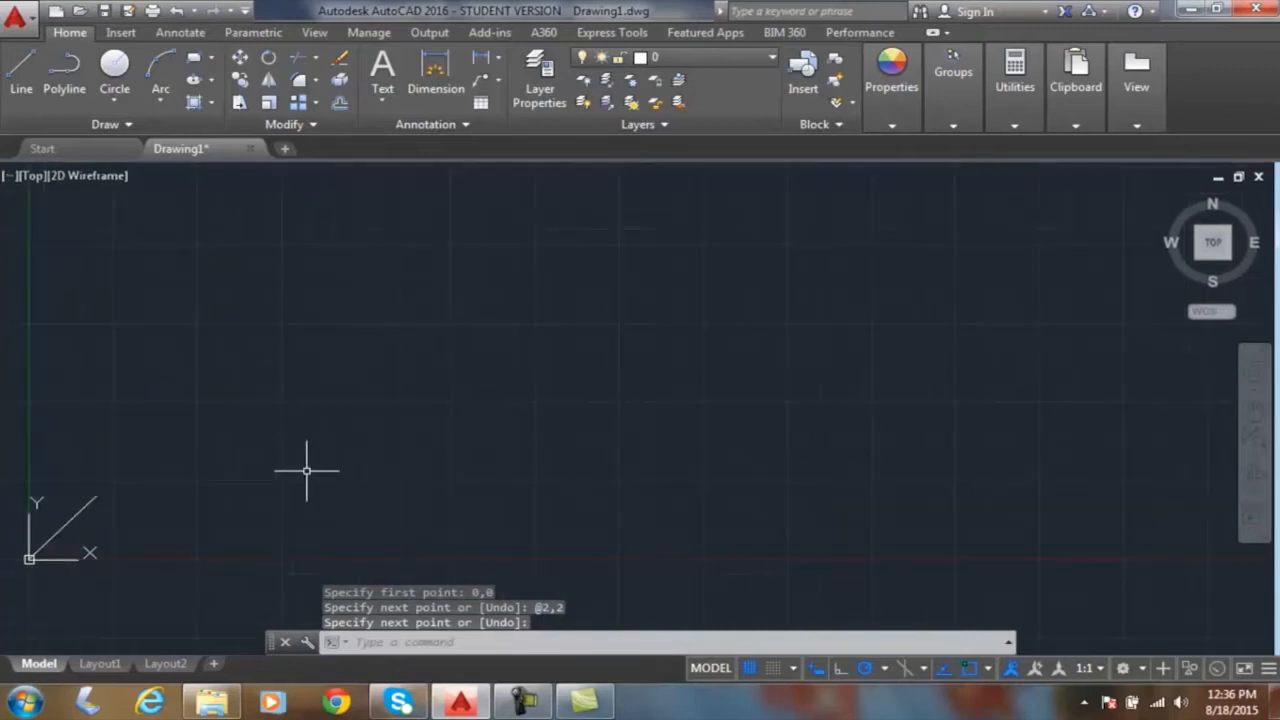
scroll(225, 507, "up", 3)
mouse_move(228, 506)
middle_mouse_down()
mouse_move(451, 451)
mouse_move(890, 377)
middle_mouse_up()
scroll(612, 446, "up", 4)
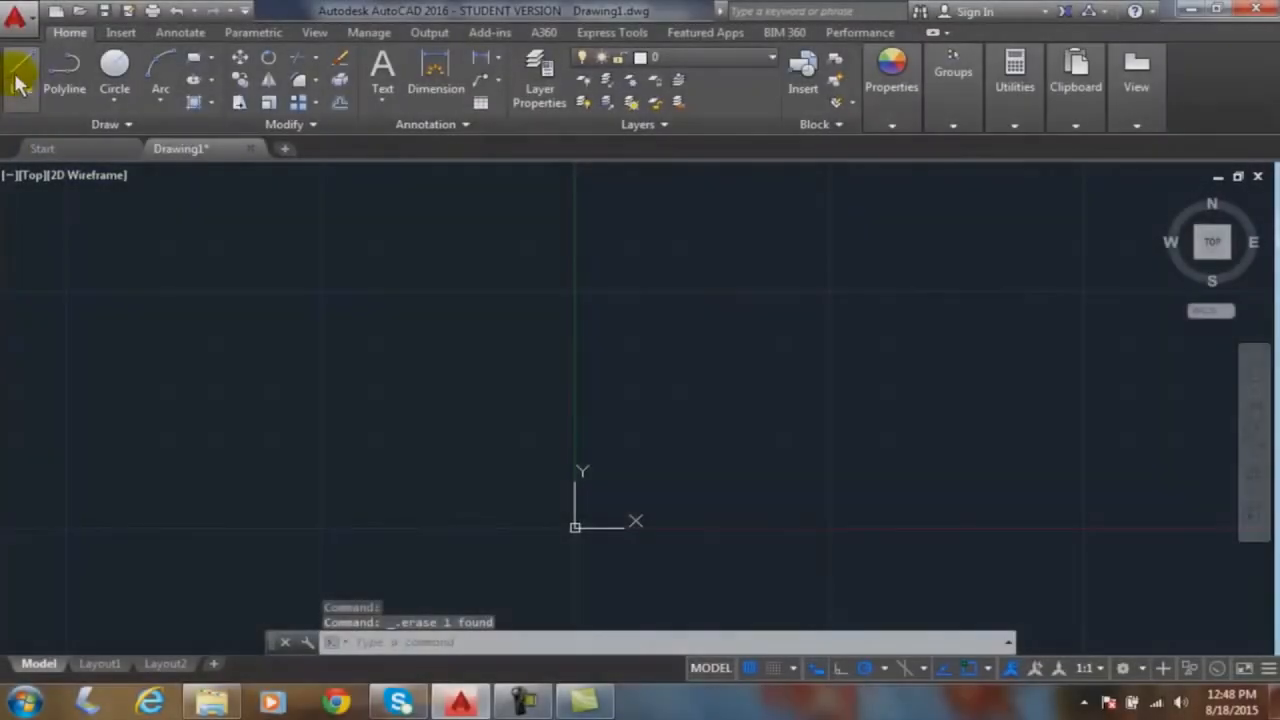
left_click(18, 68)
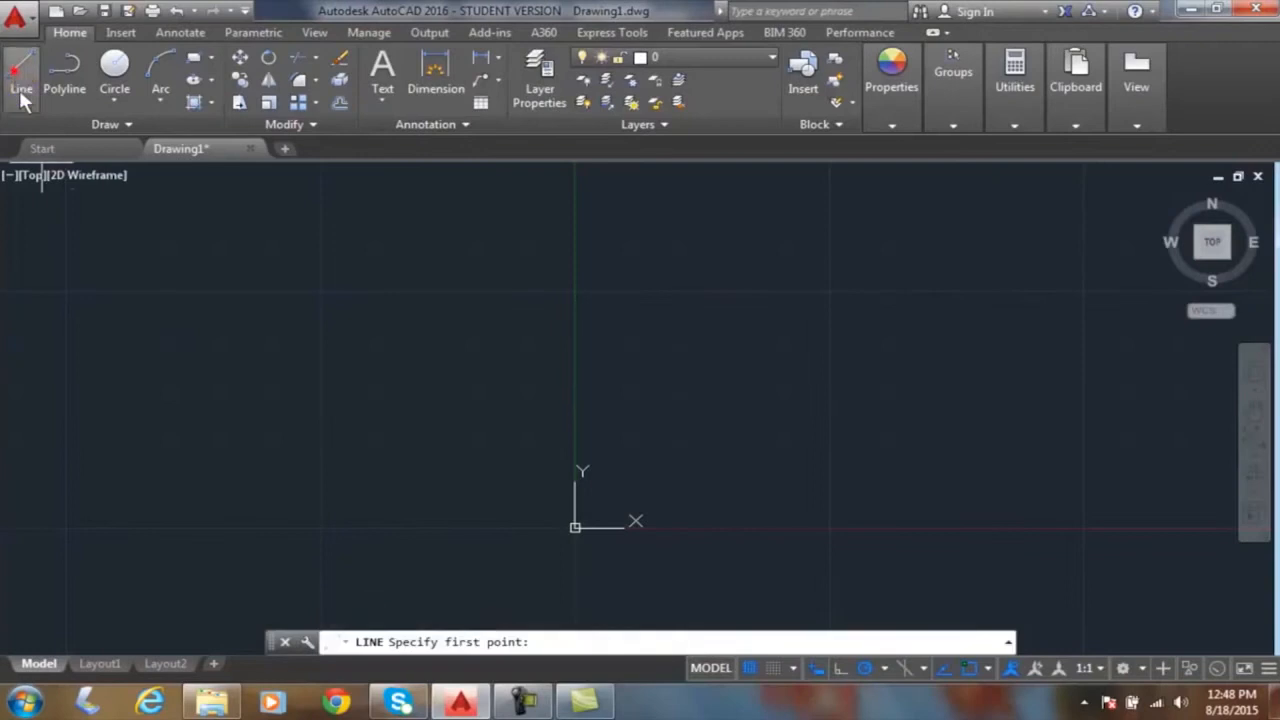
type("0,0")
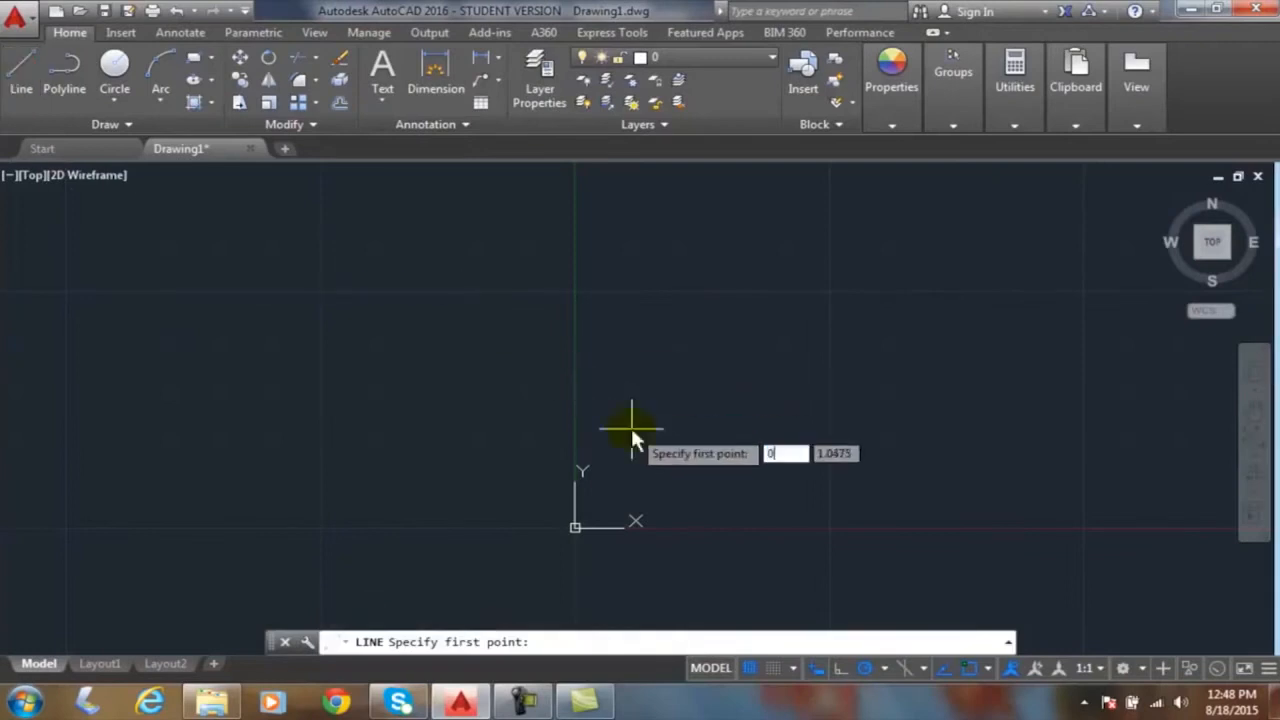
key("Return")
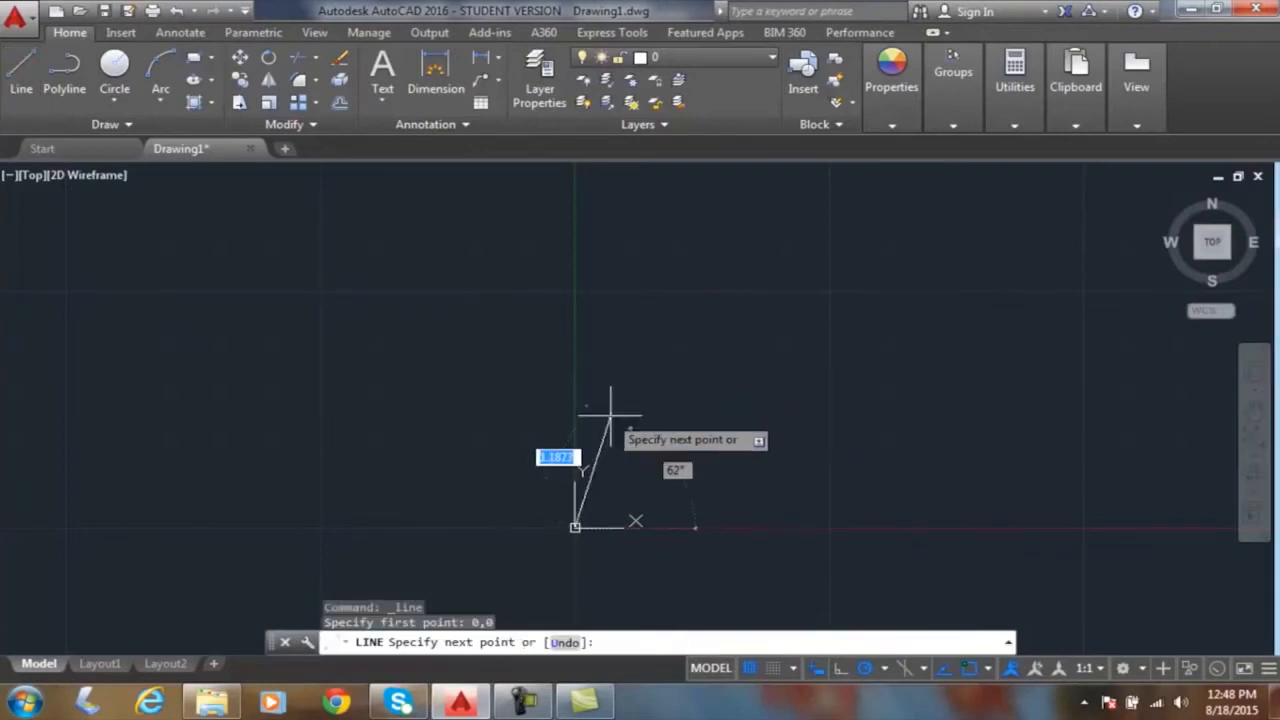
type("@")
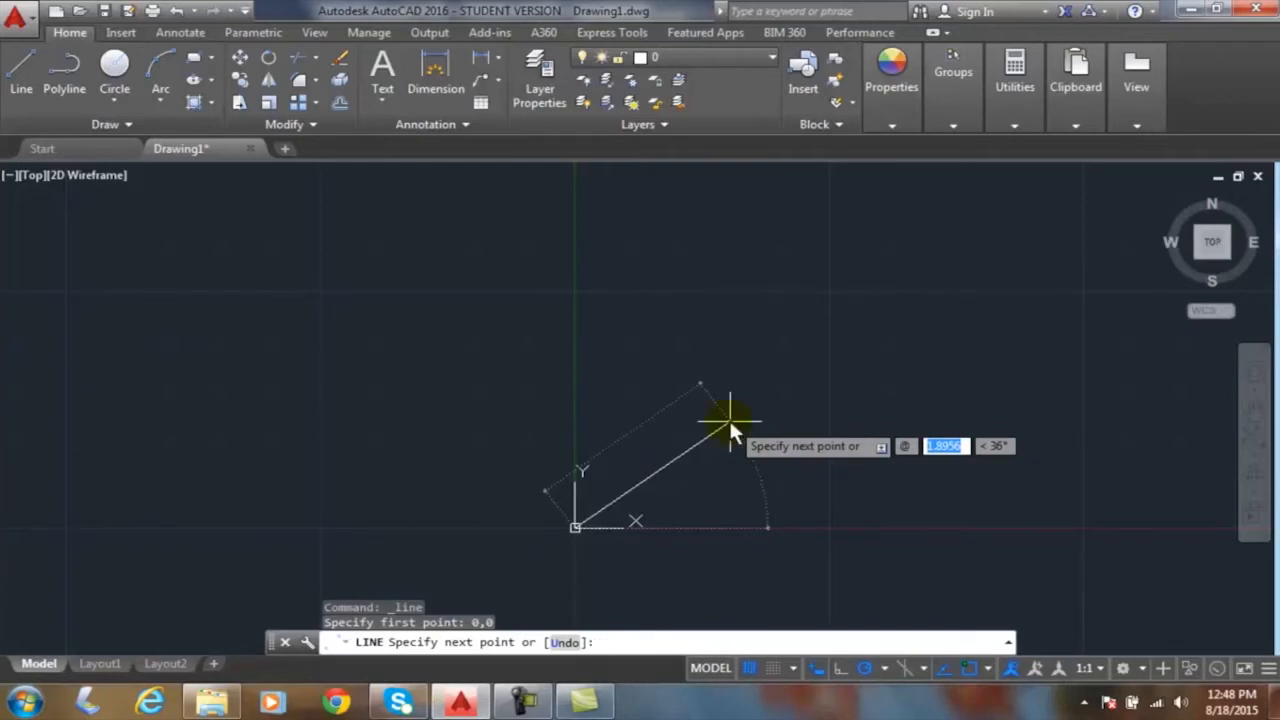
type("3")
key("Tab")
type("2")
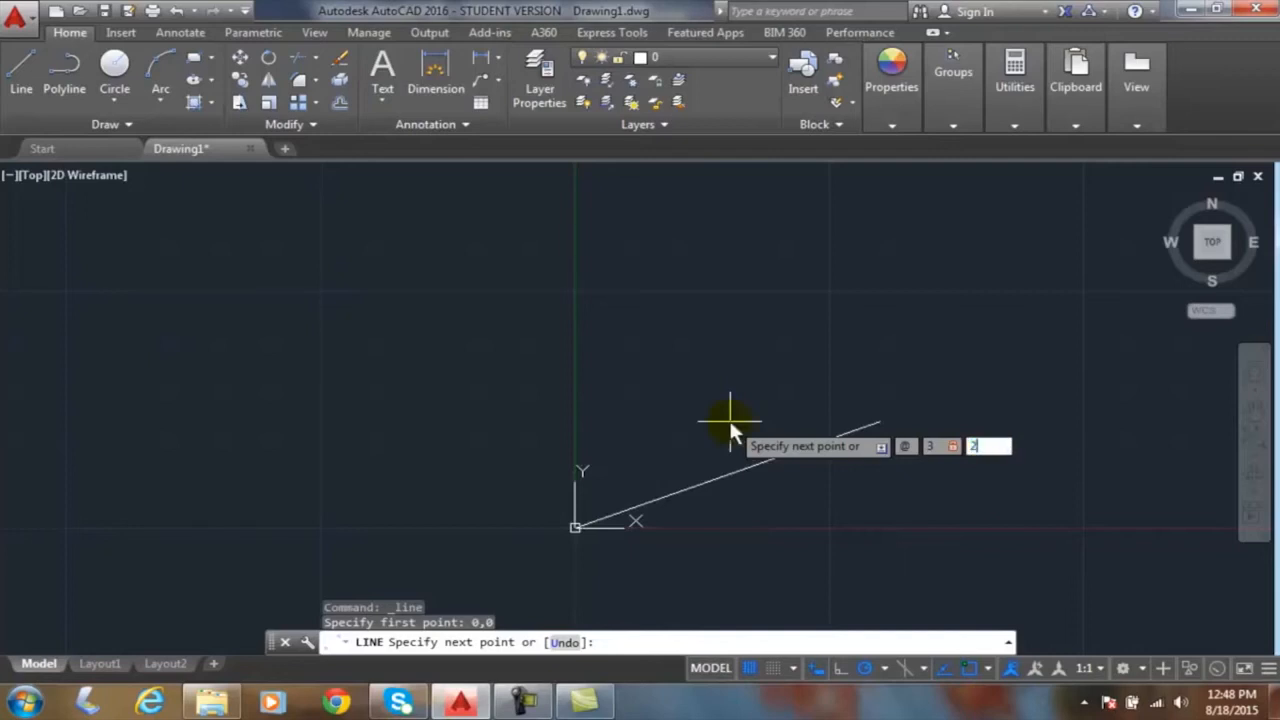
key("Return")
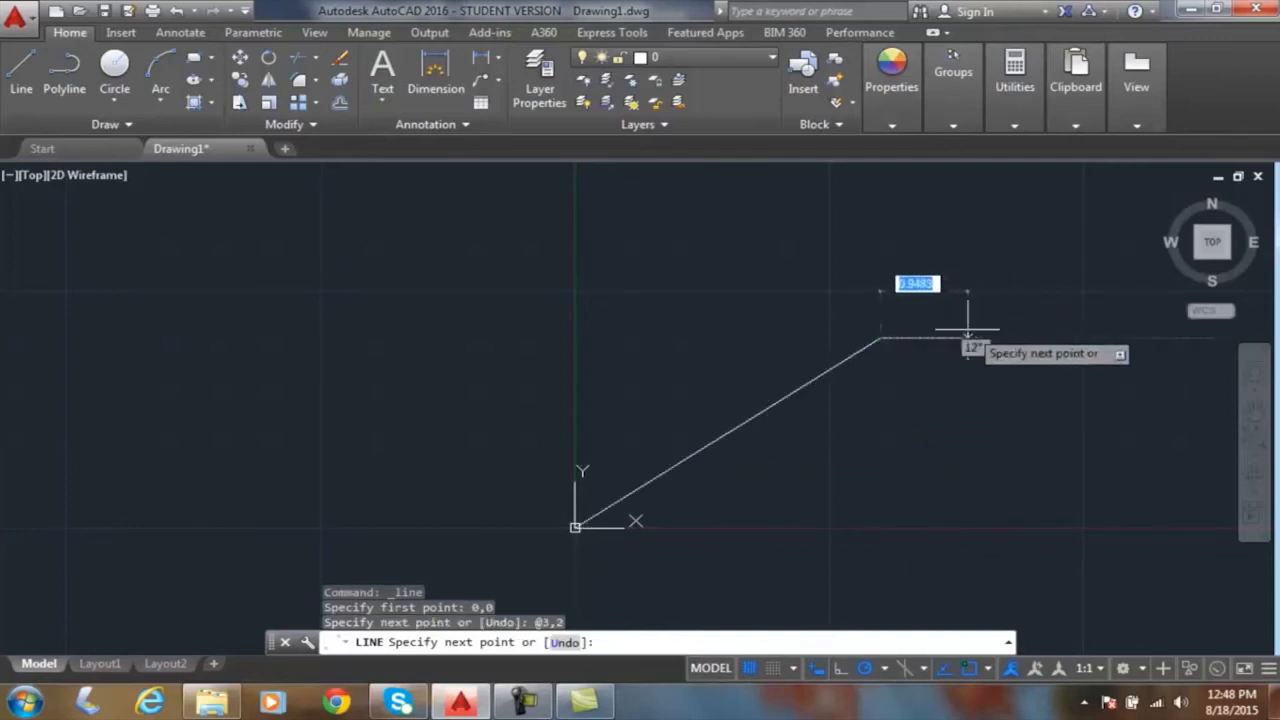
key("Return")
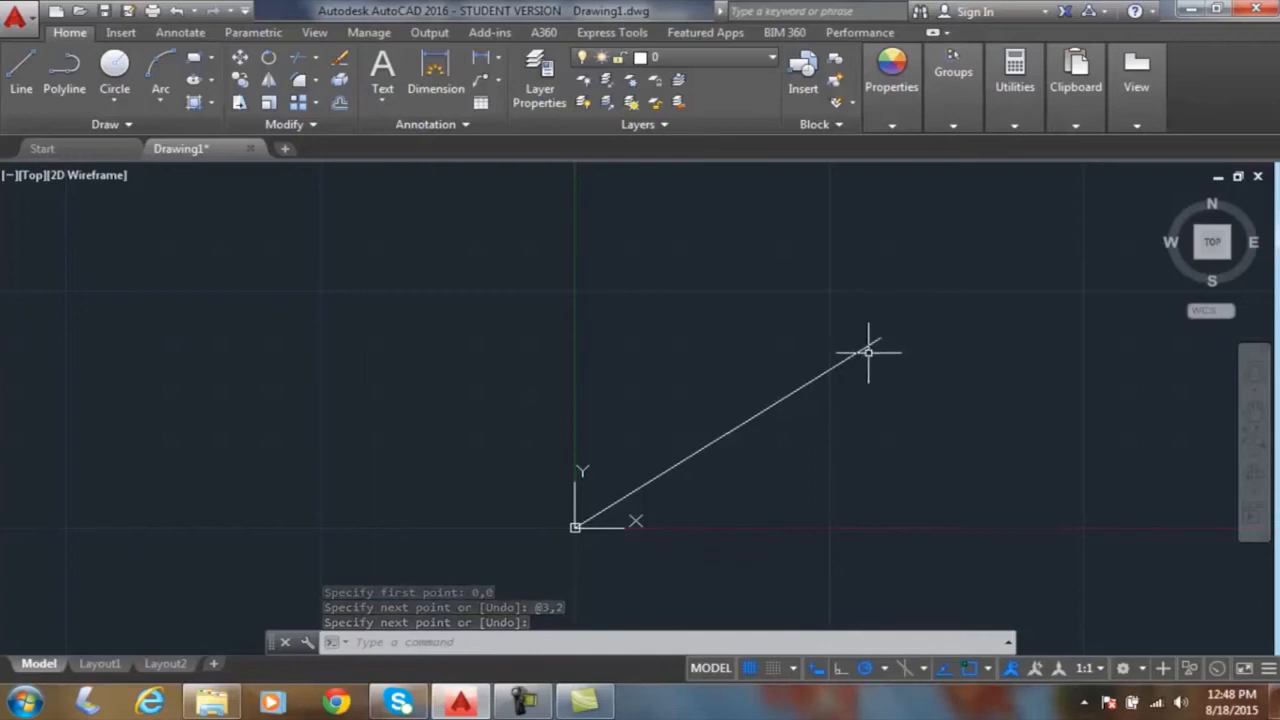
Draw a second line from a free point up and to the left of the origin, ending at relative coordinate @3,2.
left_click(20, 72)
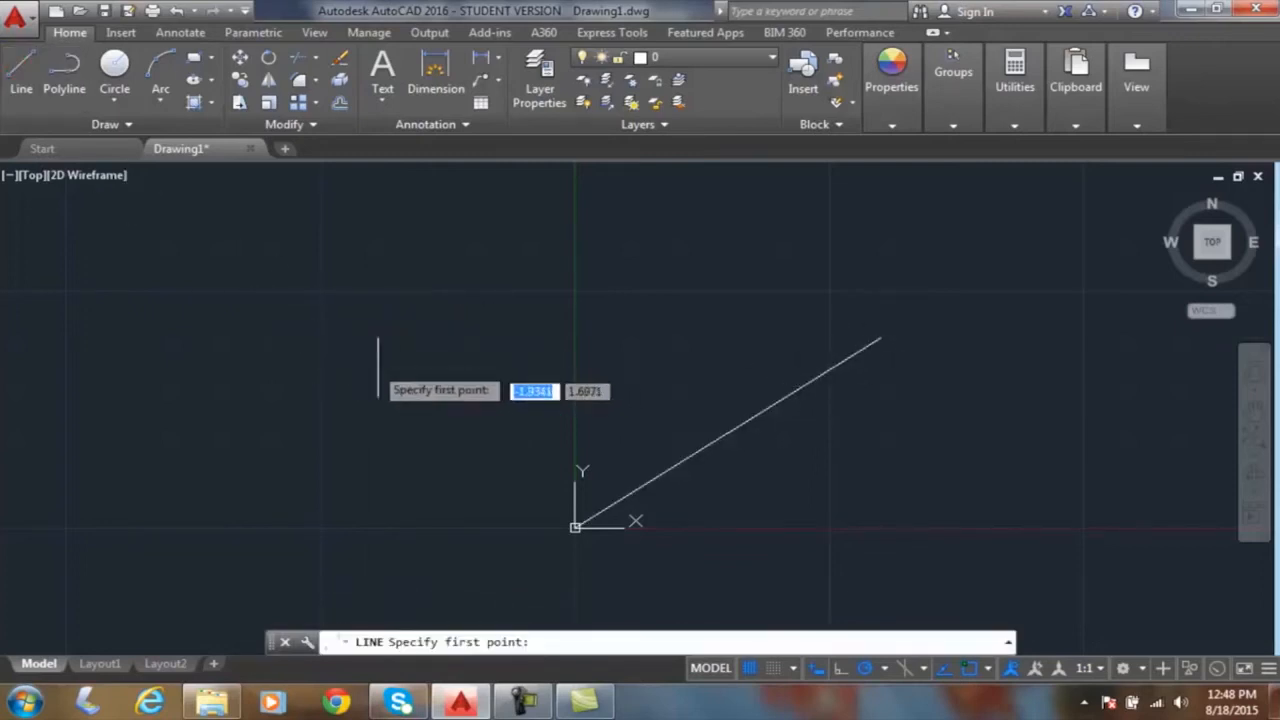
left_click(339, 357)
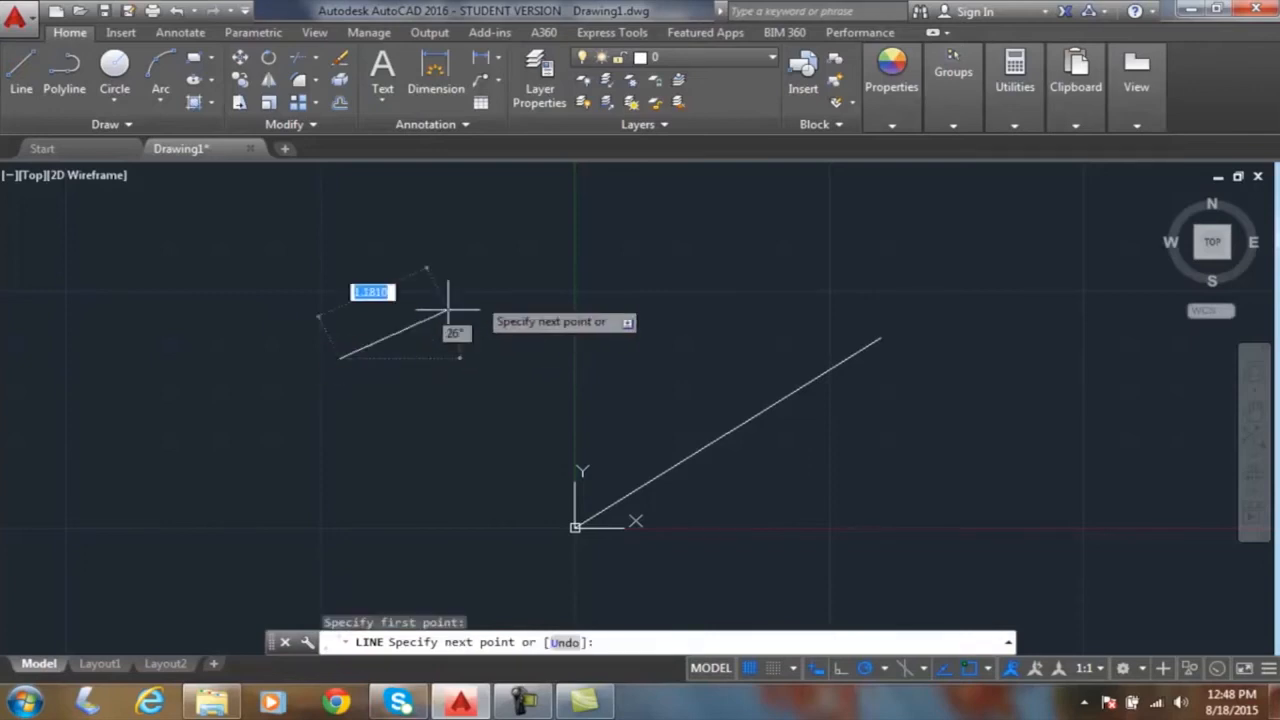
type("@")
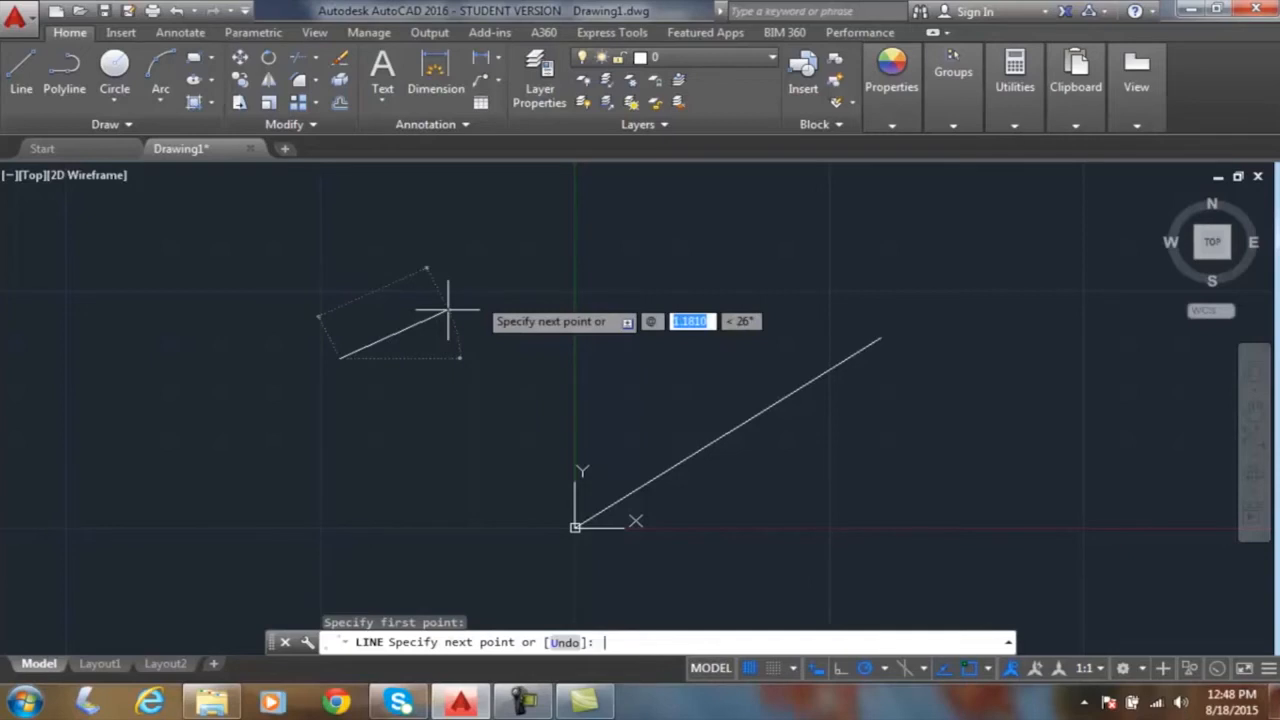
type("3")
key("Tab")
type("2")
key("Return")
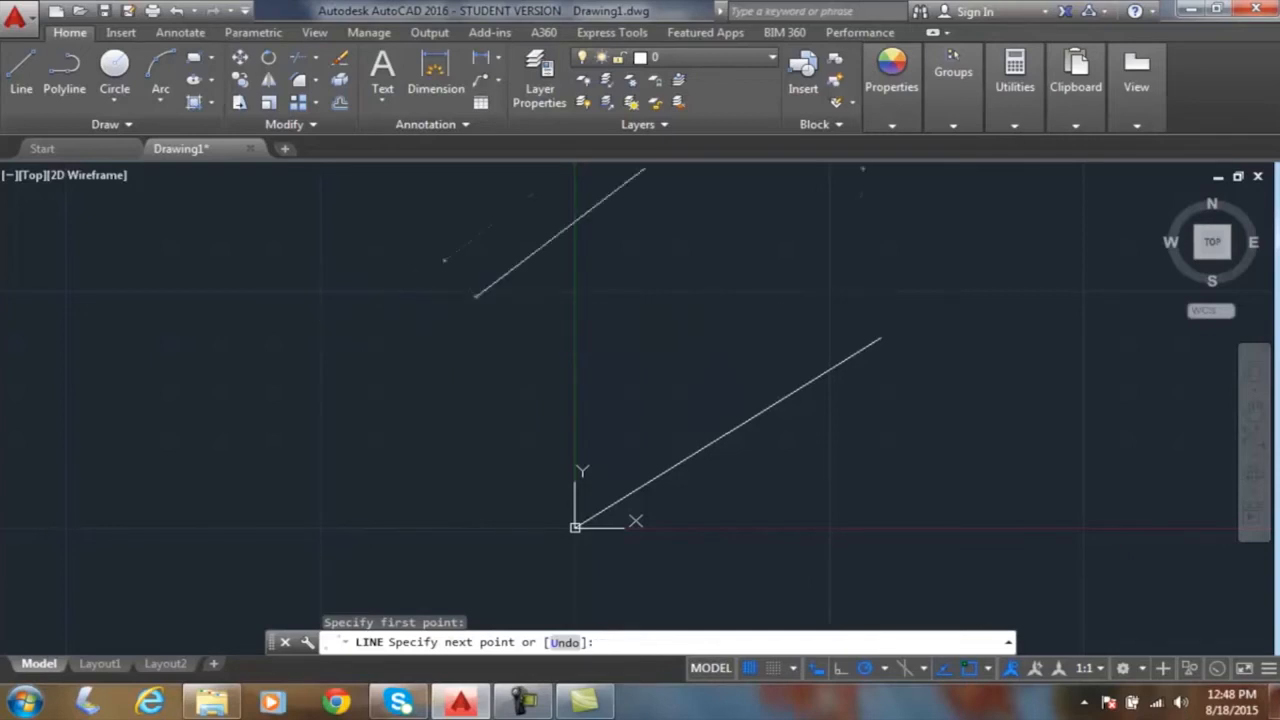
key("Return")
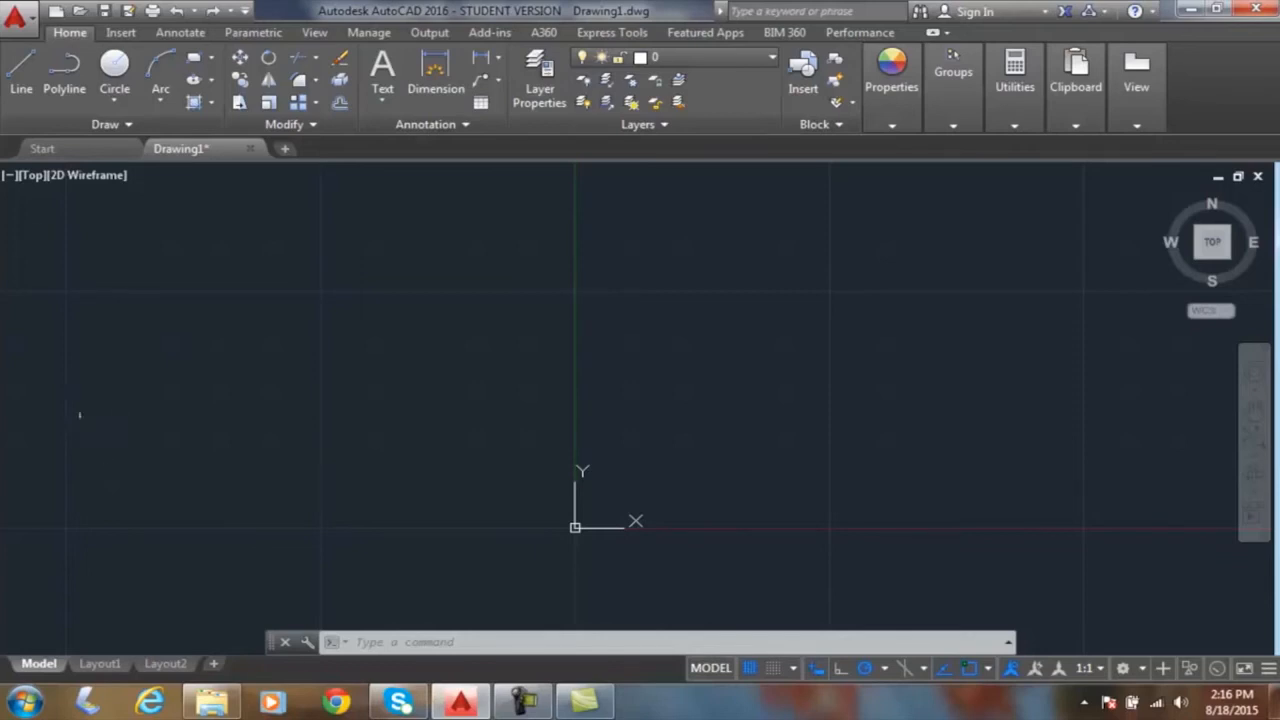
Draw a line from the origin 0,0 using the relative polar coordinate @2<45, 2 units long at 45°.
left_click(22, 78)
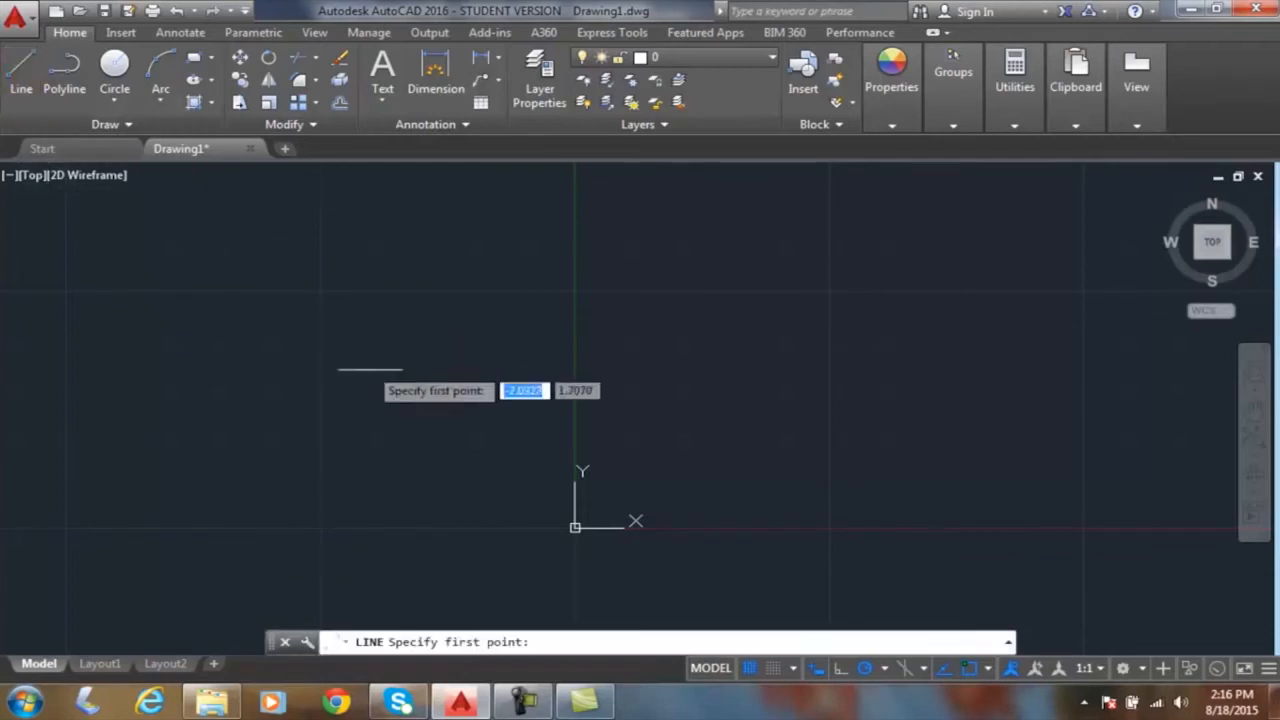
type("0")
key("Tab")
type("0")
key("Return")
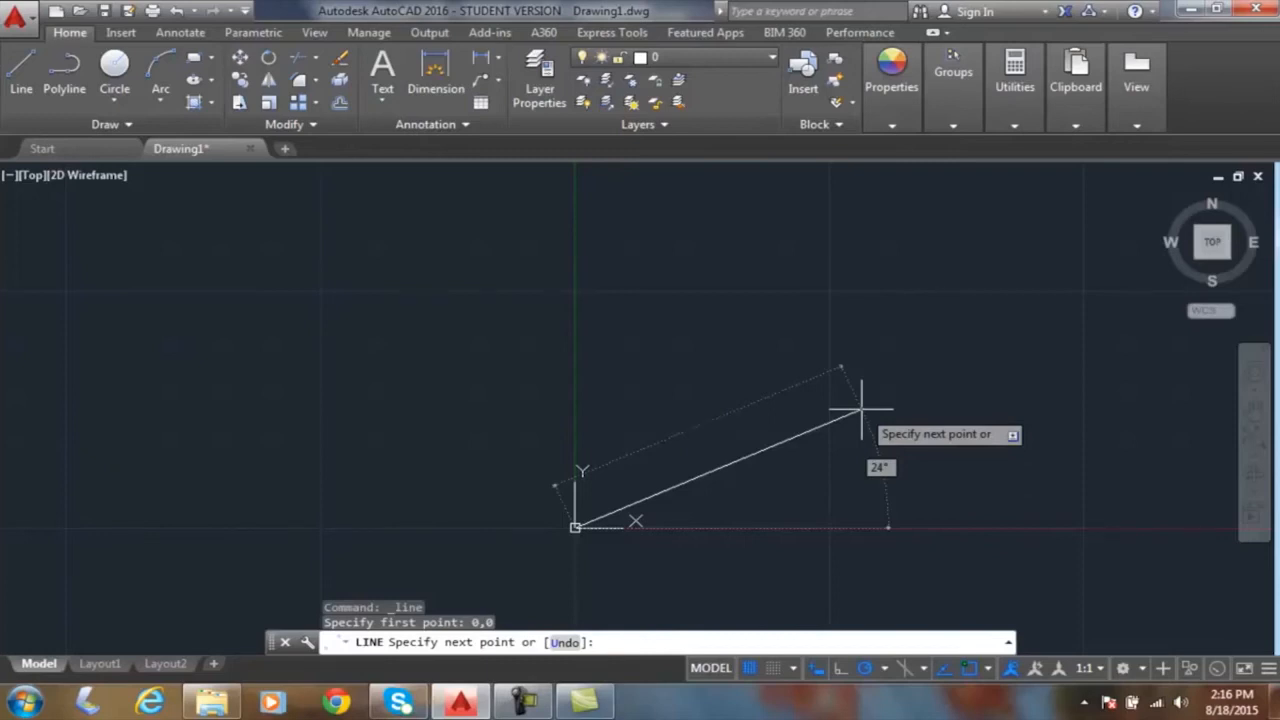
type("@")
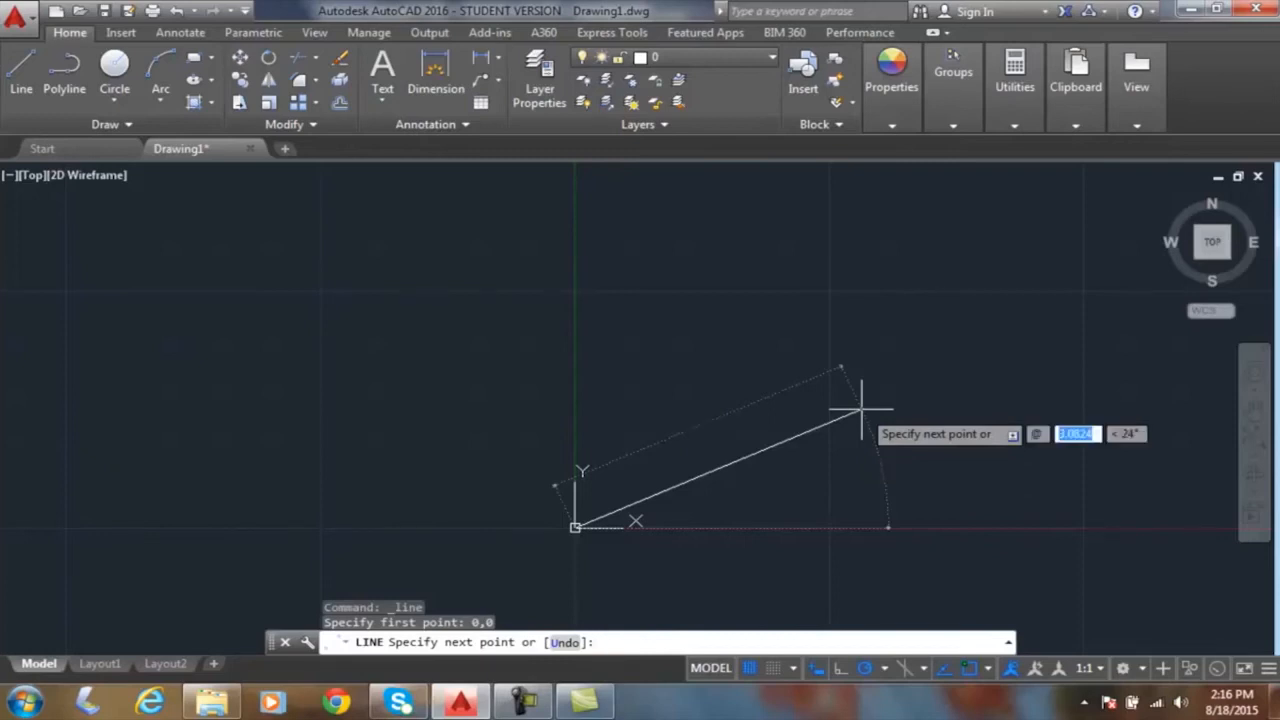
type("2")
key("Tab")
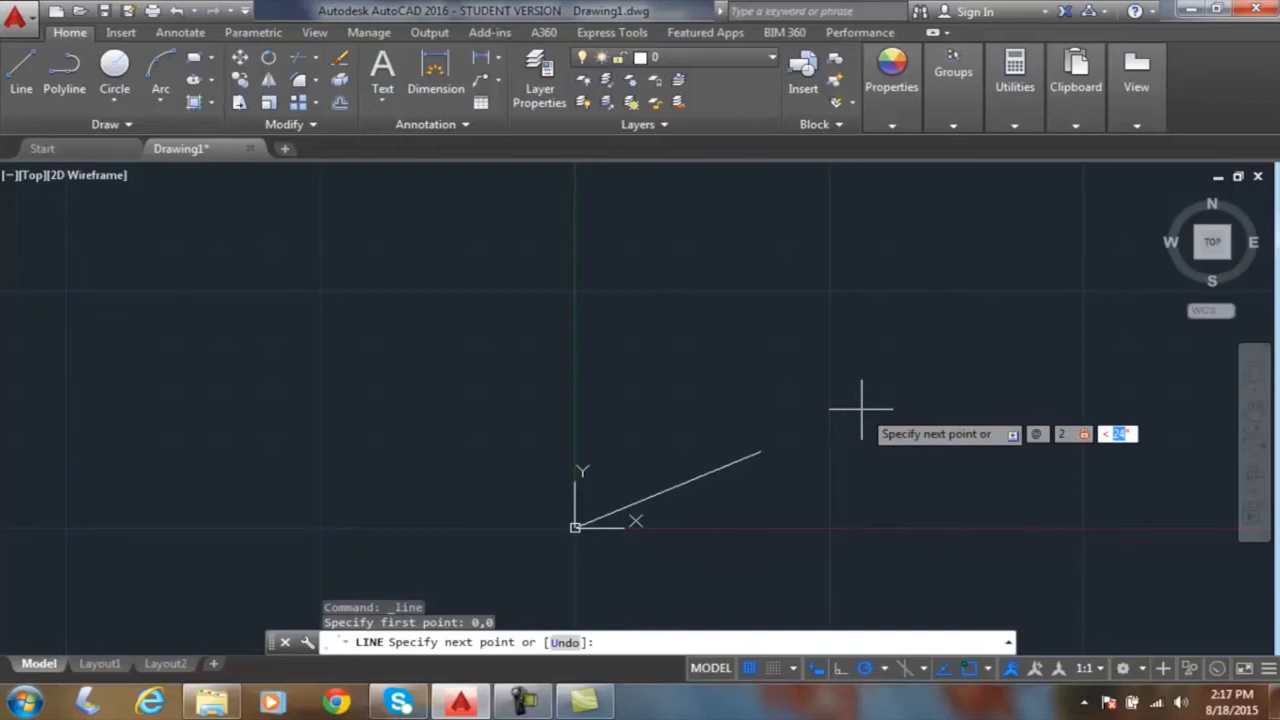
type("45")
key("Return")
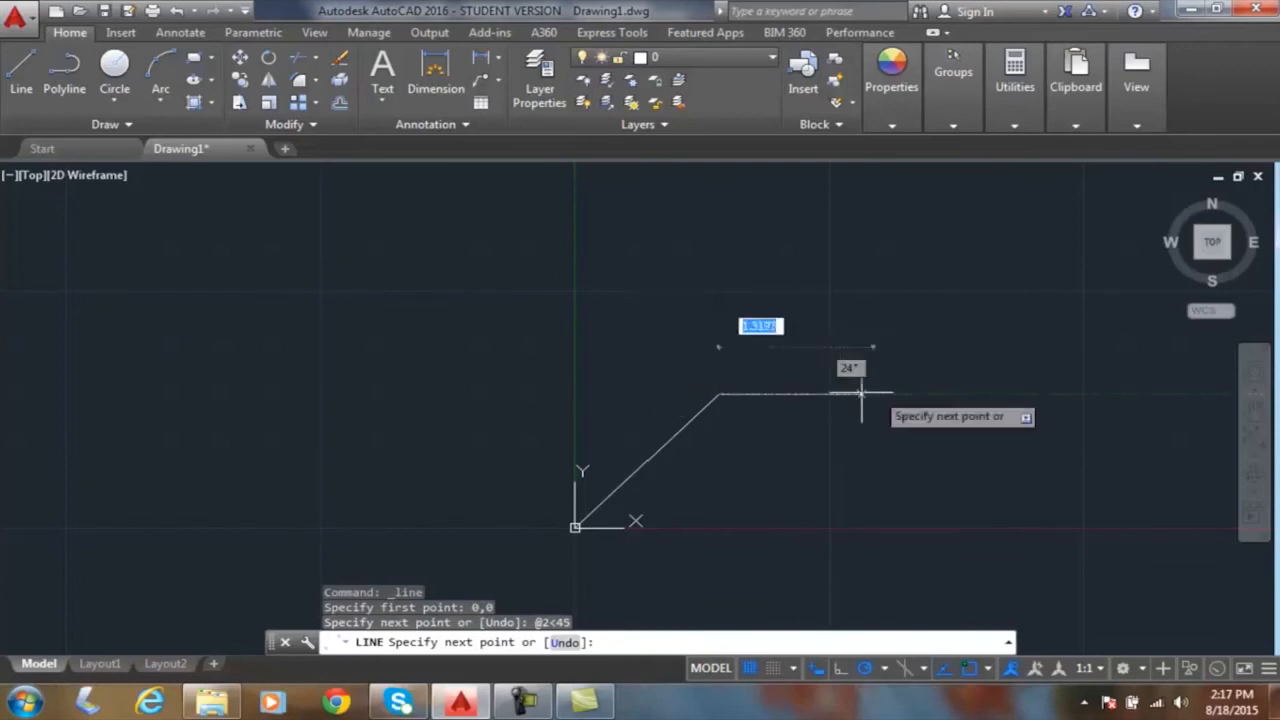
key("Return")
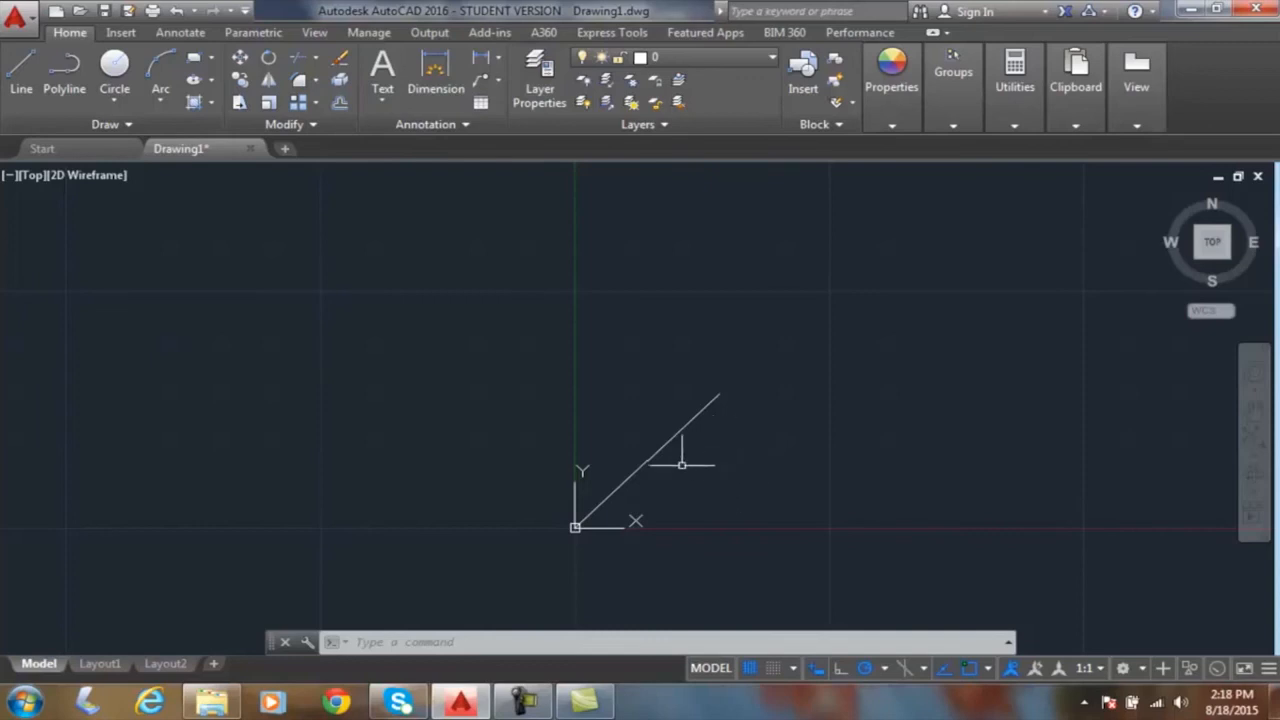
Draw another line from the origin 0,0 using the relative polar coordinate @3<30, 3 units long at 30°.
left_click(20, 72)
type("0")
key("Tab")
type("0")
key("Return")
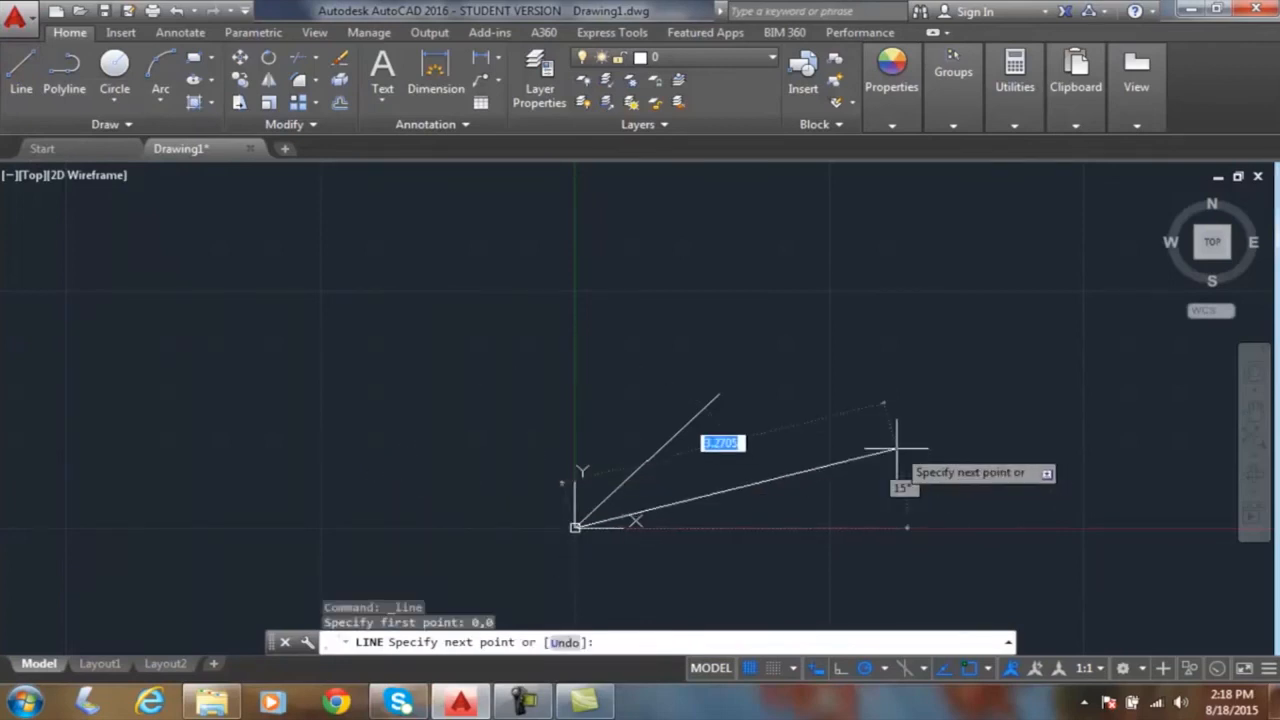
type("@")
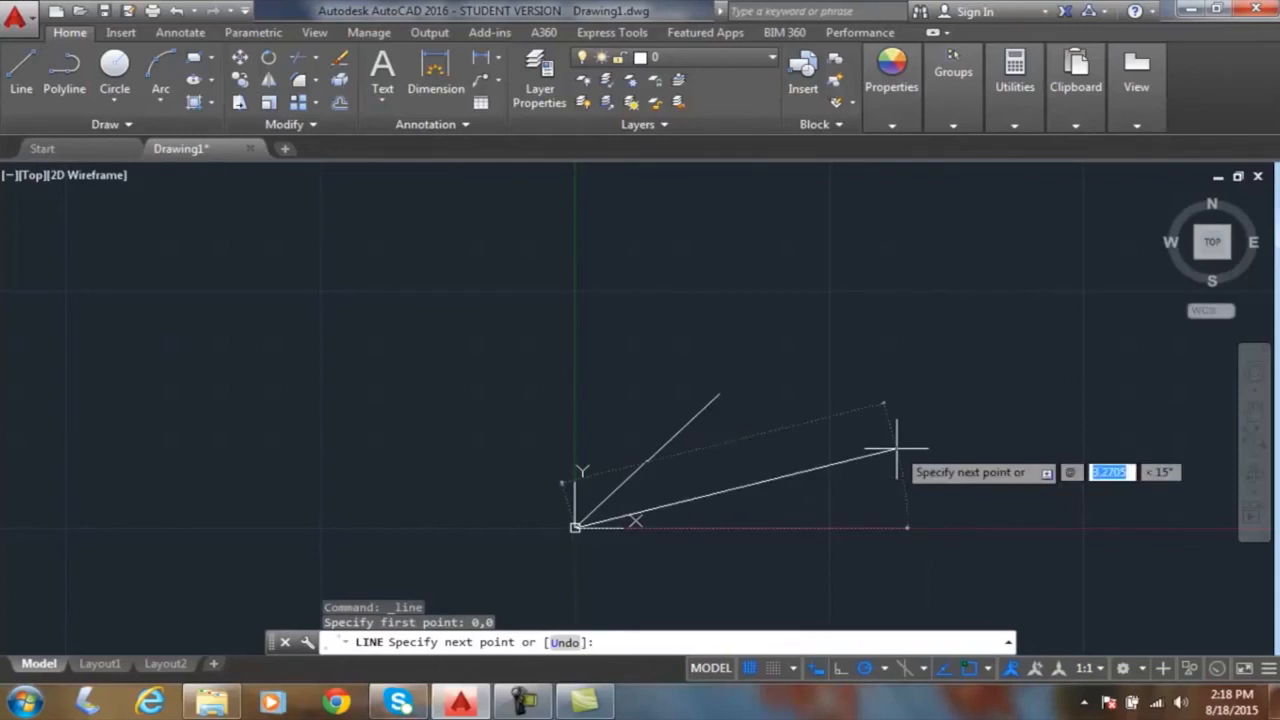
type("3")
key("Tab")
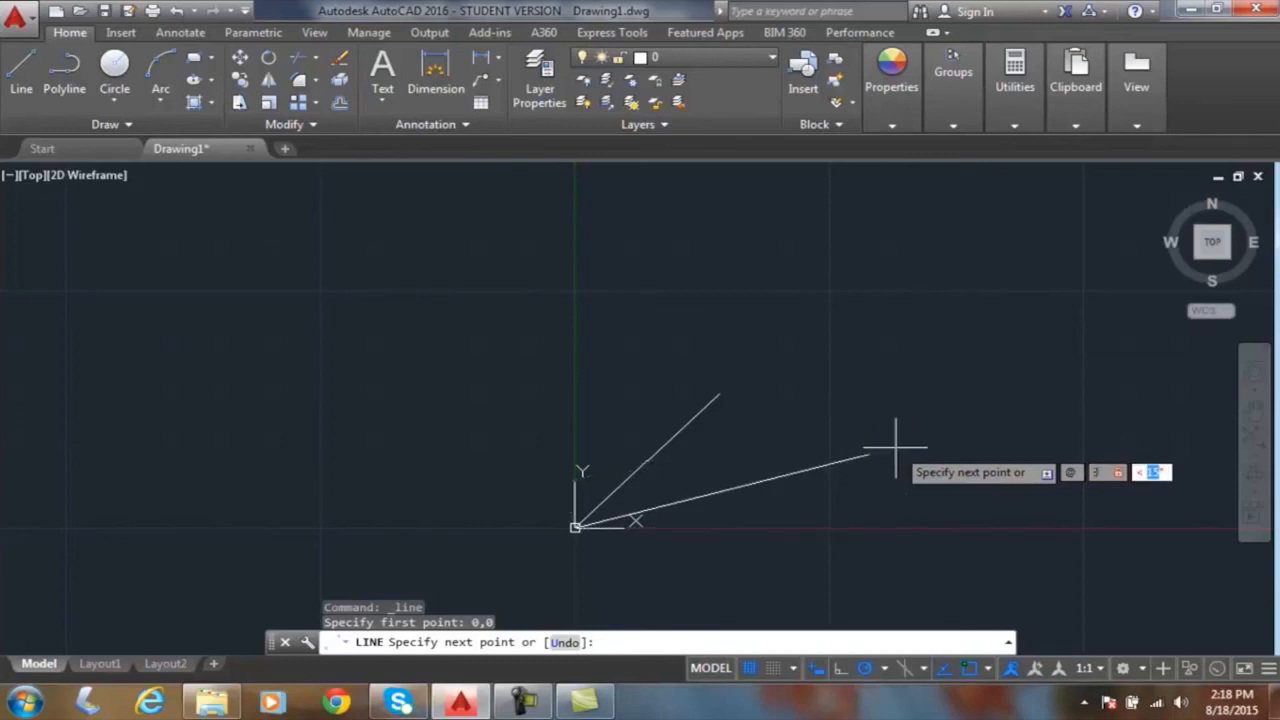
type("30")
key("Return")
key("Return")
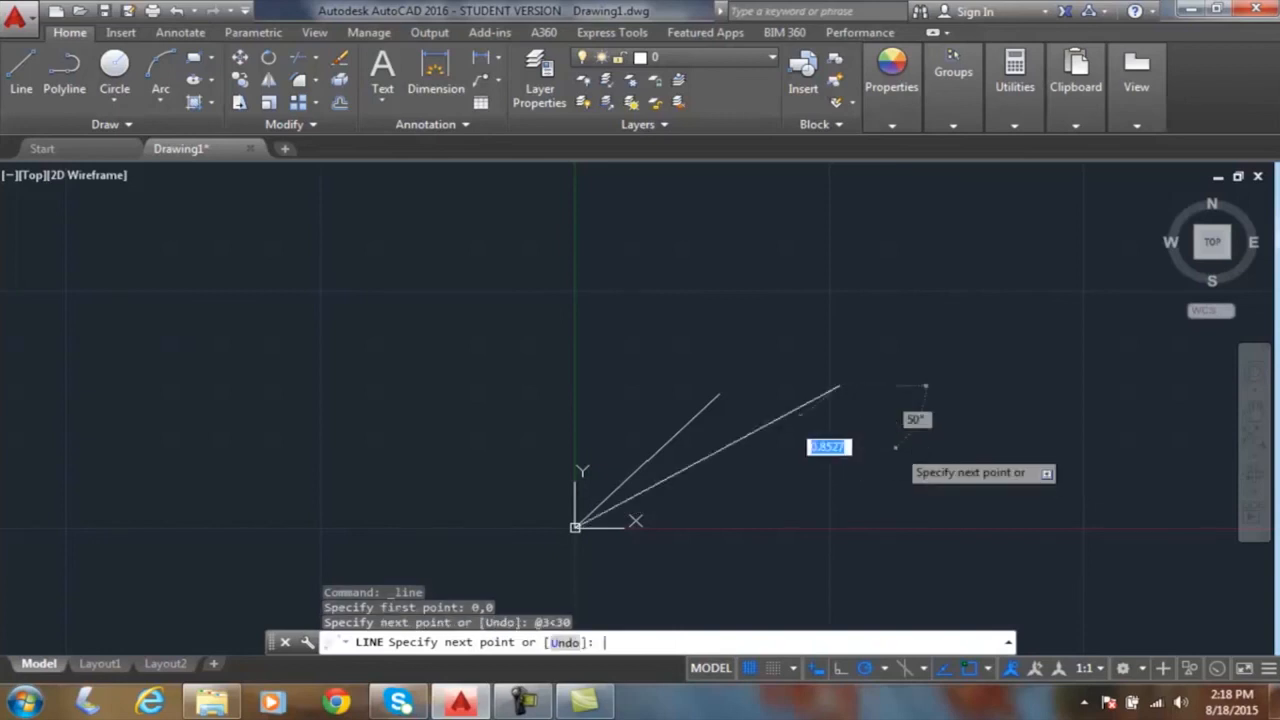